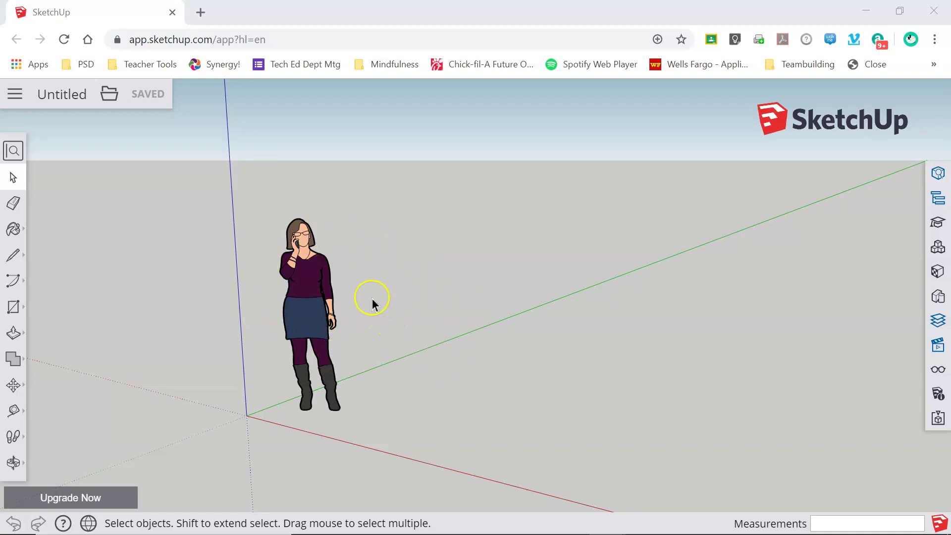
Delete the default standing person figure, leaving an empty canvas.
click(310, 285)
key(Delete)
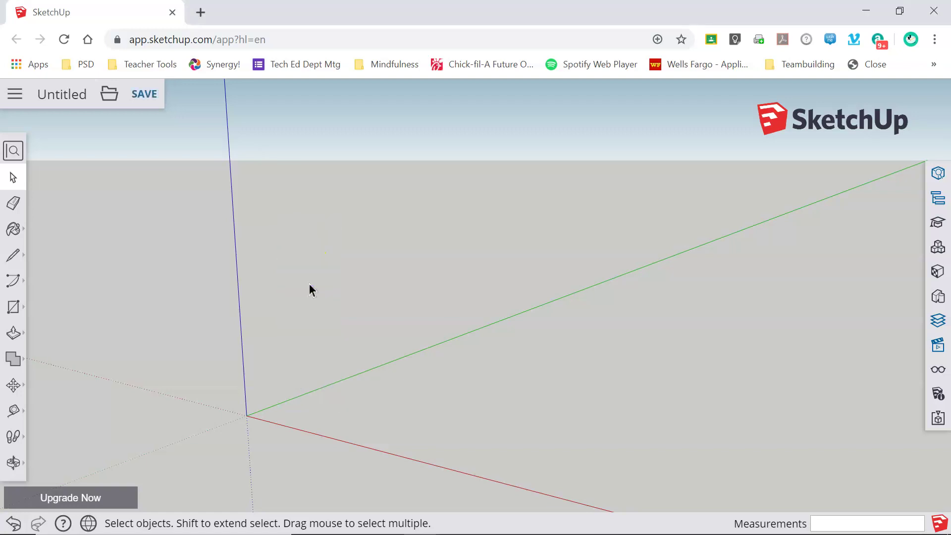
Draw an upright rectangle with lines on the green axis, with a 24-inch vertical side.
click(13, 255)
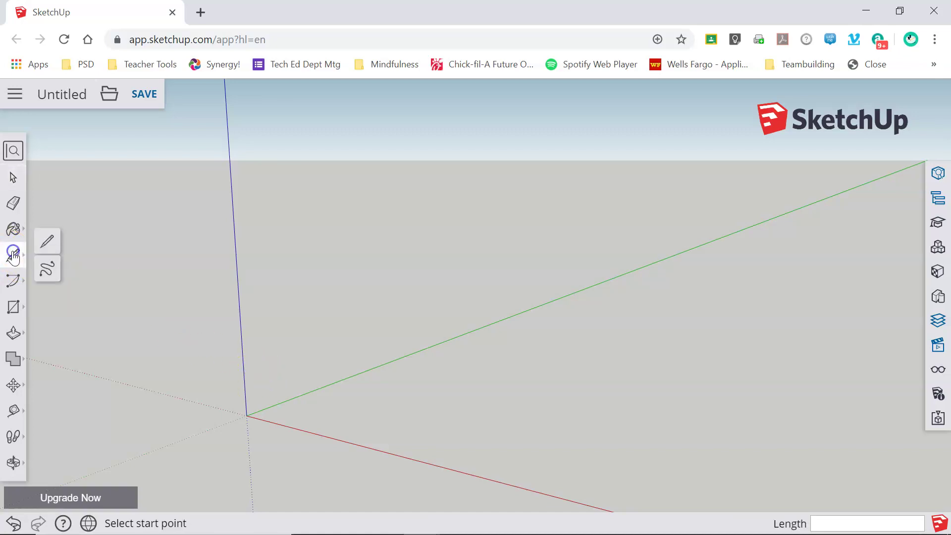
click(299, 411)
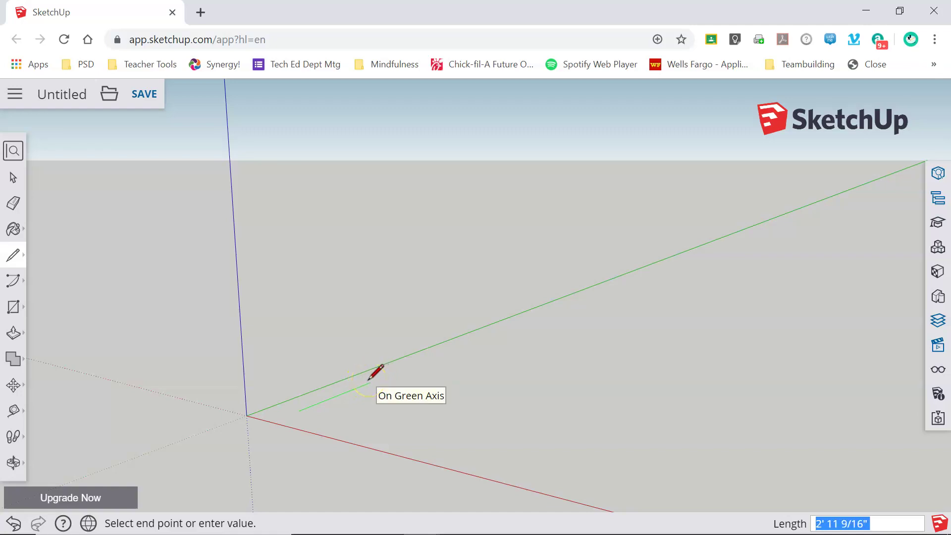
text(3)
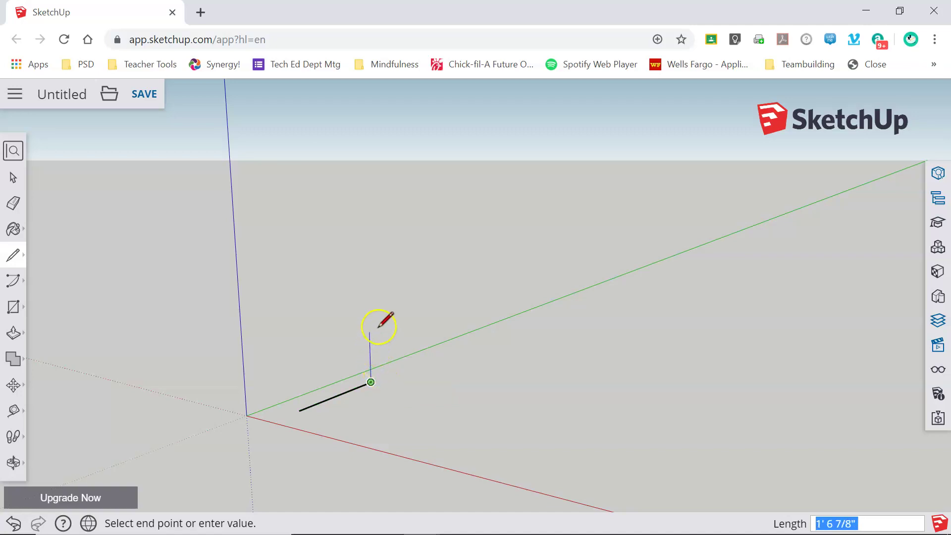
text(24)
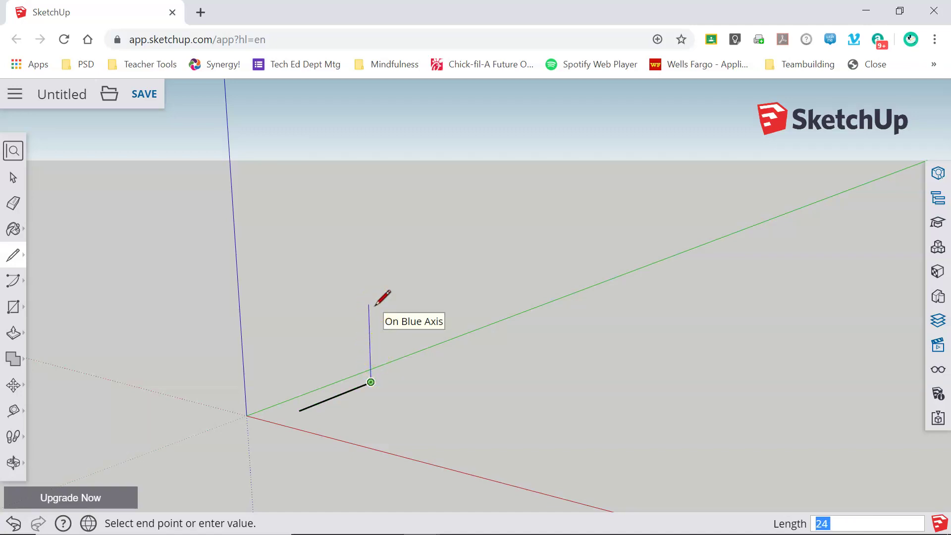
key(Return)
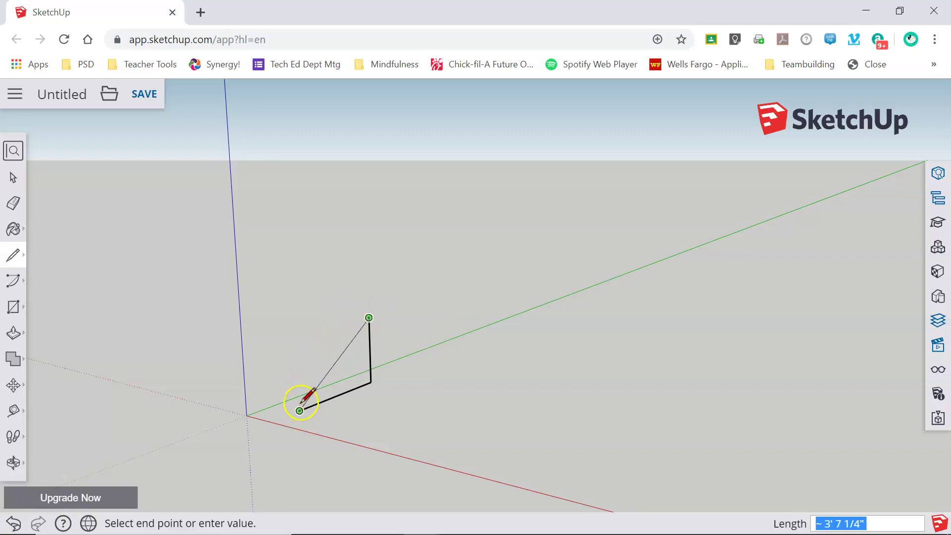
click(297, 339)
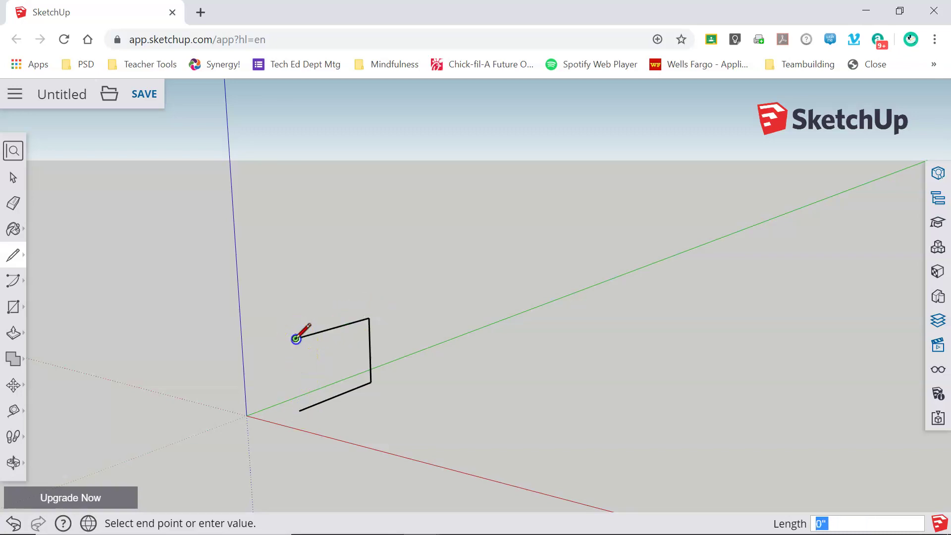
click(300, 411)
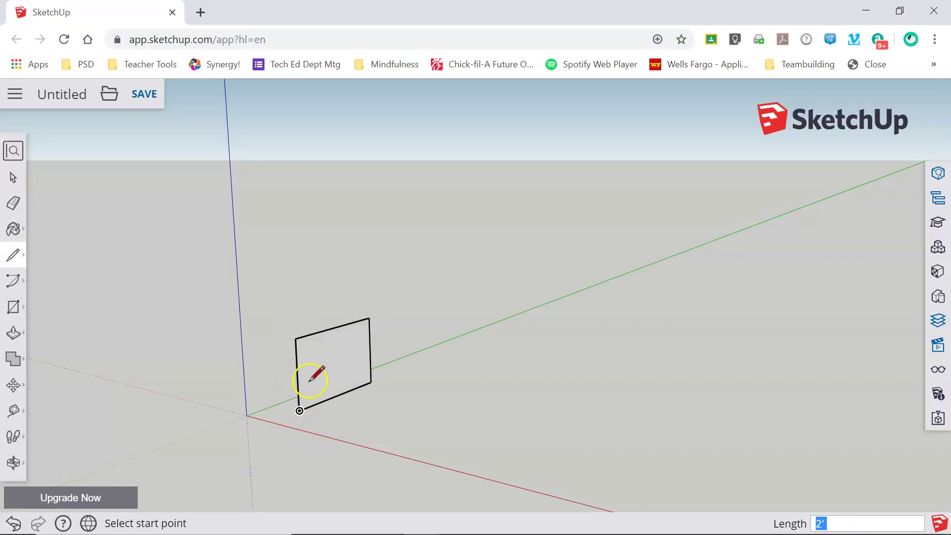
mouse_move(336, 379)
middle_down()
mouse_move(191, 352)
mouse_move(202, 346)
mouse_move(319, 369)
middle_up()
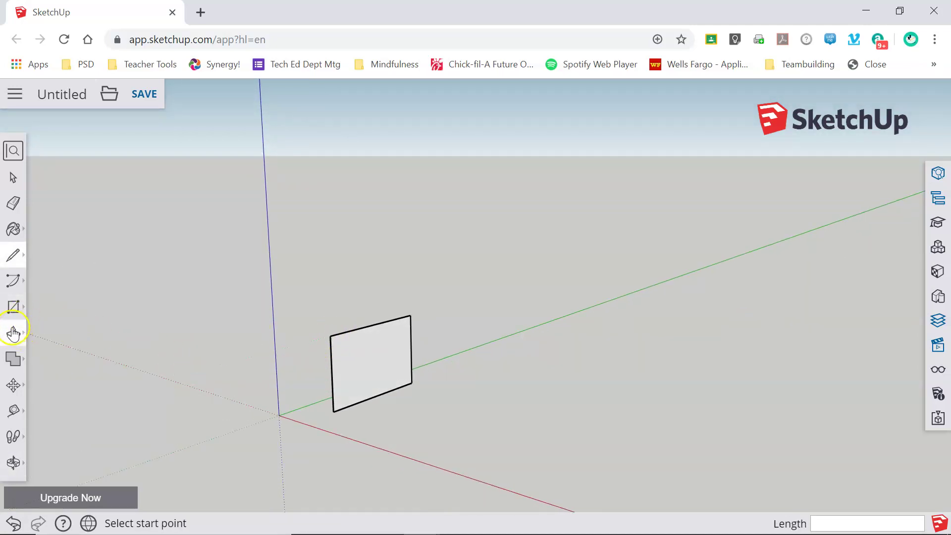
Push/Pull the rectangle face out 1 inch into a solid board.
click(12, 332)
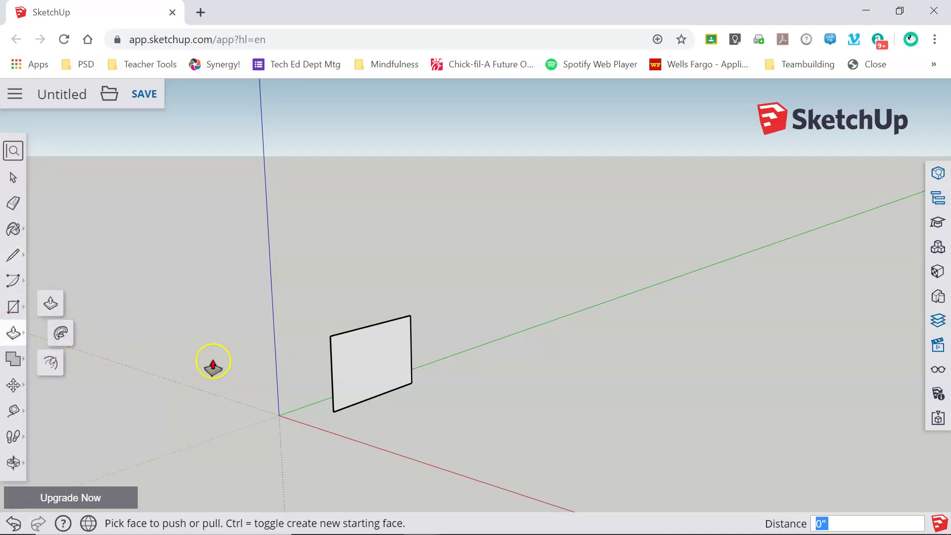
drag(355, 352, 376, 360)
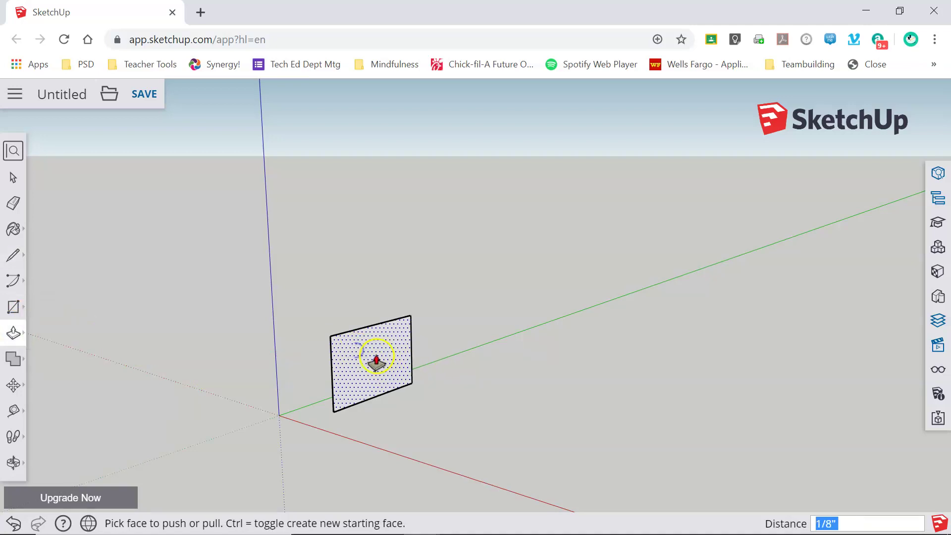
click(377, 360)
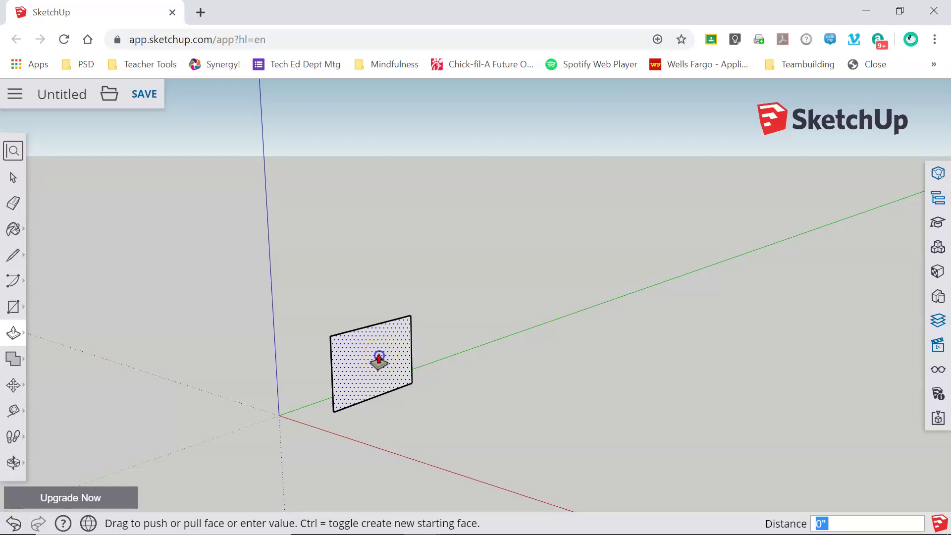
text(1)
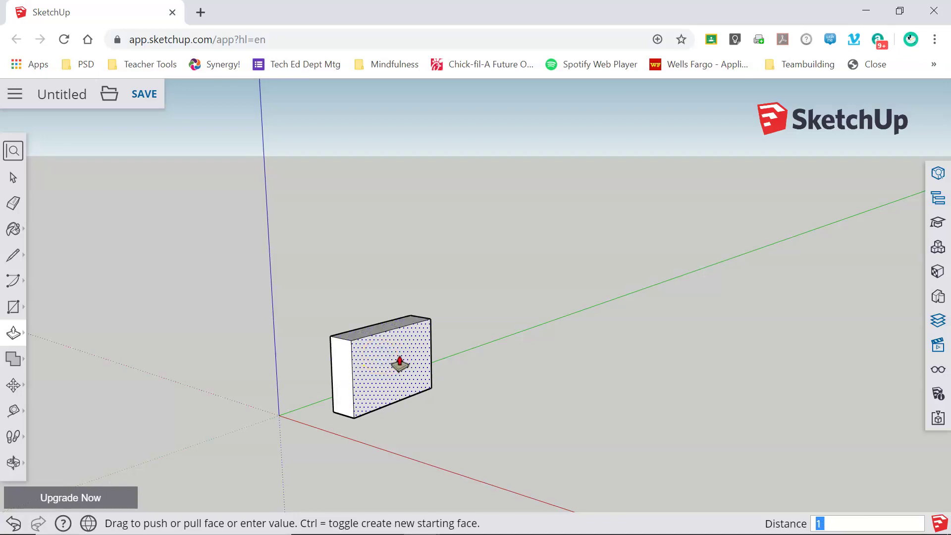
key(Return)
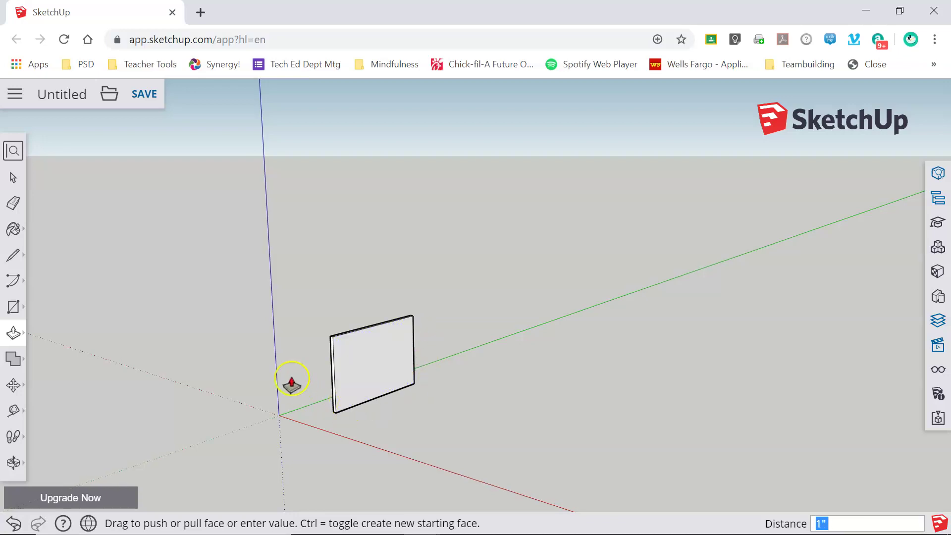
Orbit and zoom around the new board to inspect it.
middle_drag(293, 378, 394, 367)
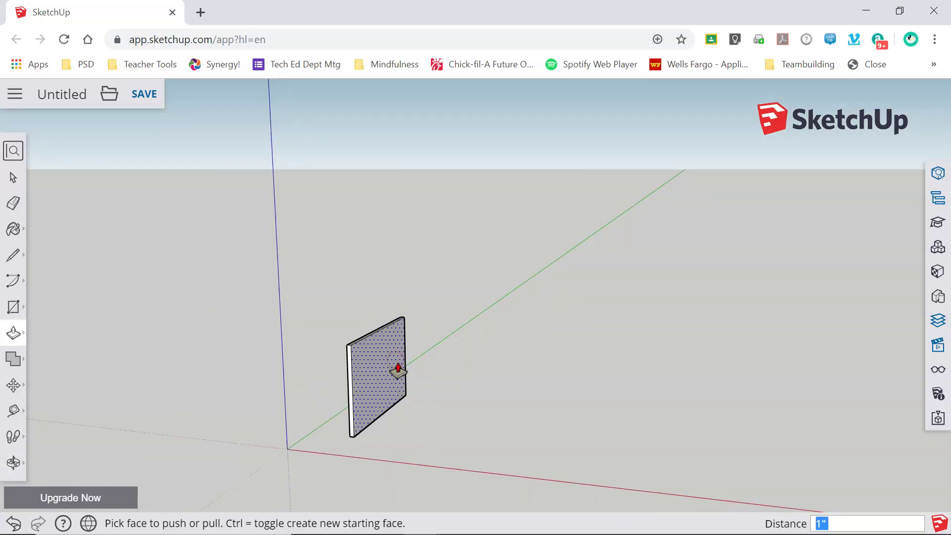
scroll(394, 381, up, 3)
scroll(292, 208, down, 1)
scroll(261, 291, up, 1)
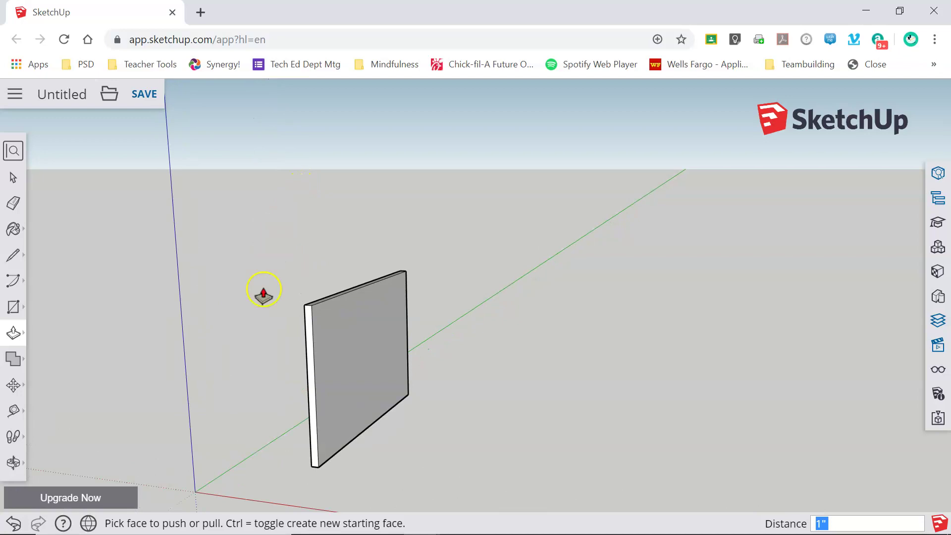
scroll(269, 282, down, 1)
scroll(285, 465, up, 1)
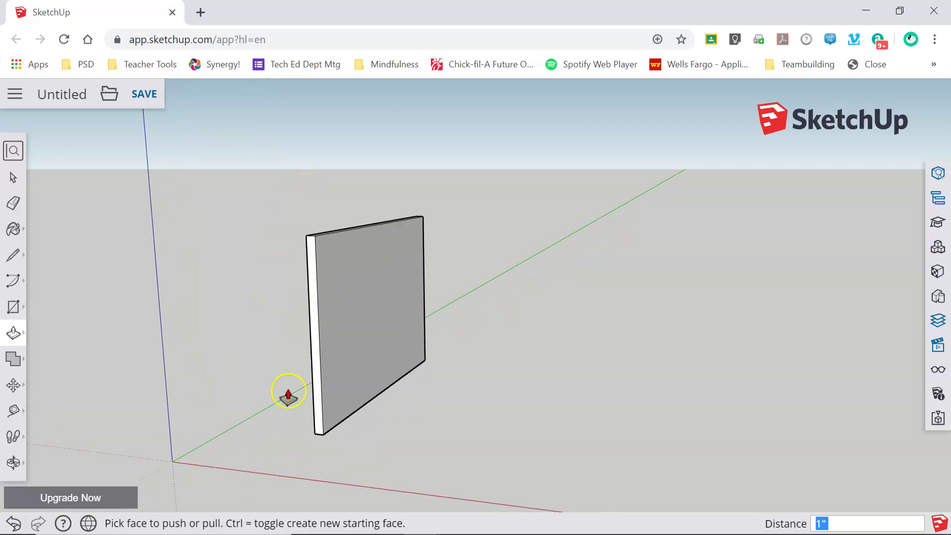
middle_drag(286, 393, 320, 399)
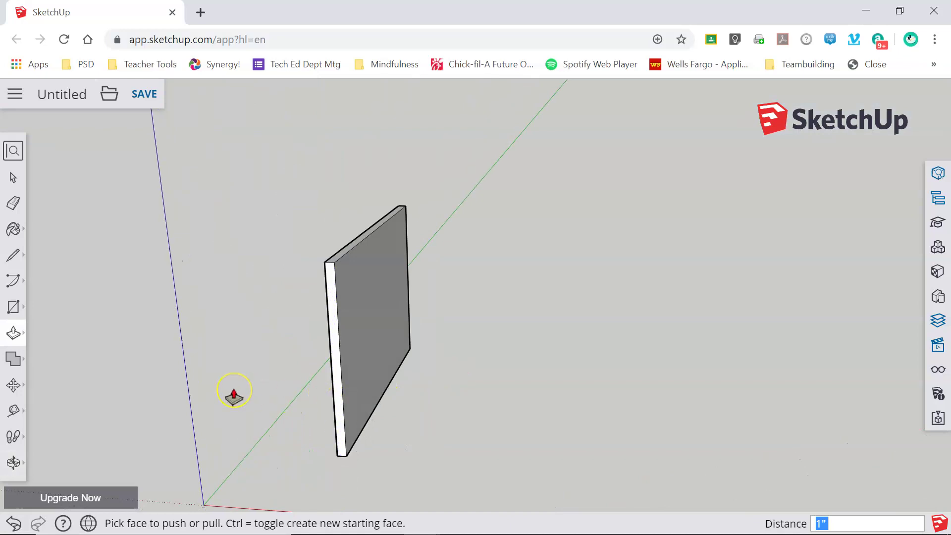
middle_drag(250, 427, 352, 344)
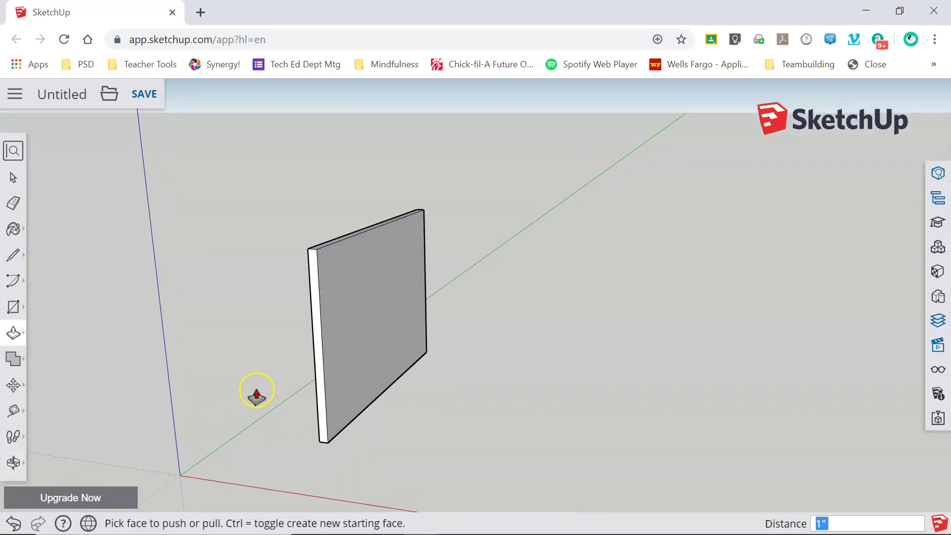
Select the whole board, faces and edges, and make it a group.
click(15, 177)
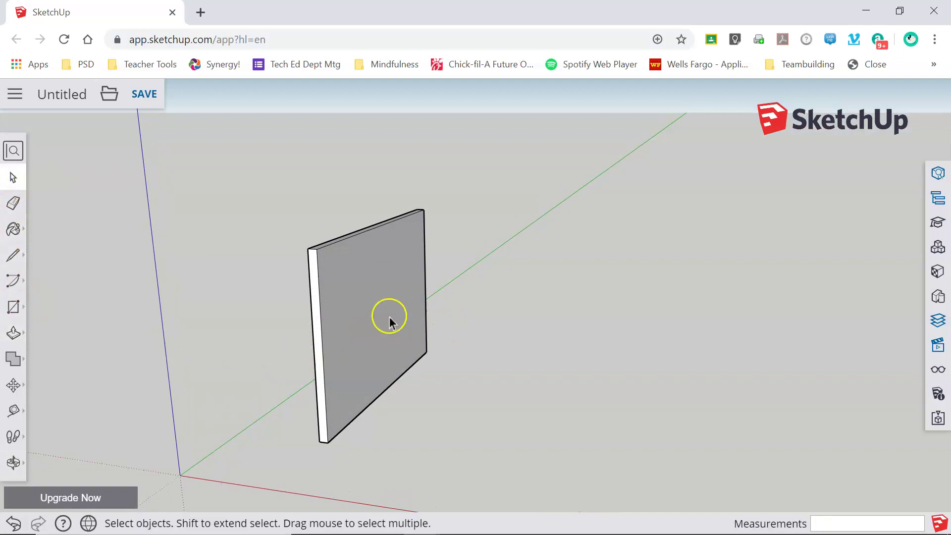
triple_click(361, 301)
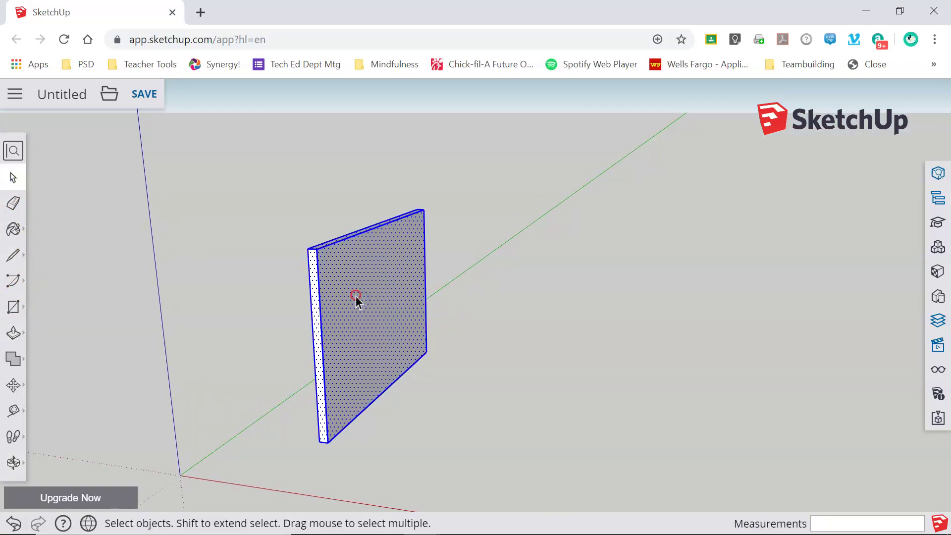
right_click(358, 297)
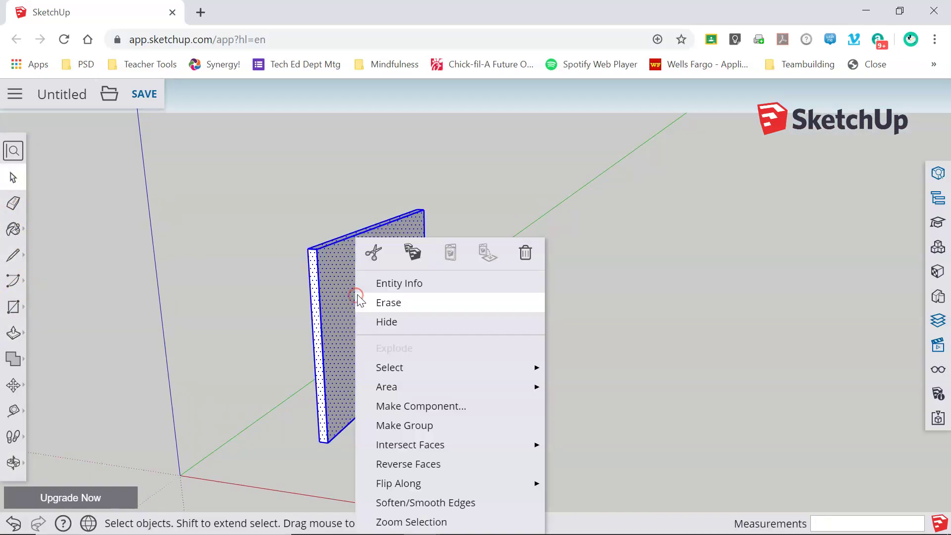
click(428, 426)
click(507, 297)
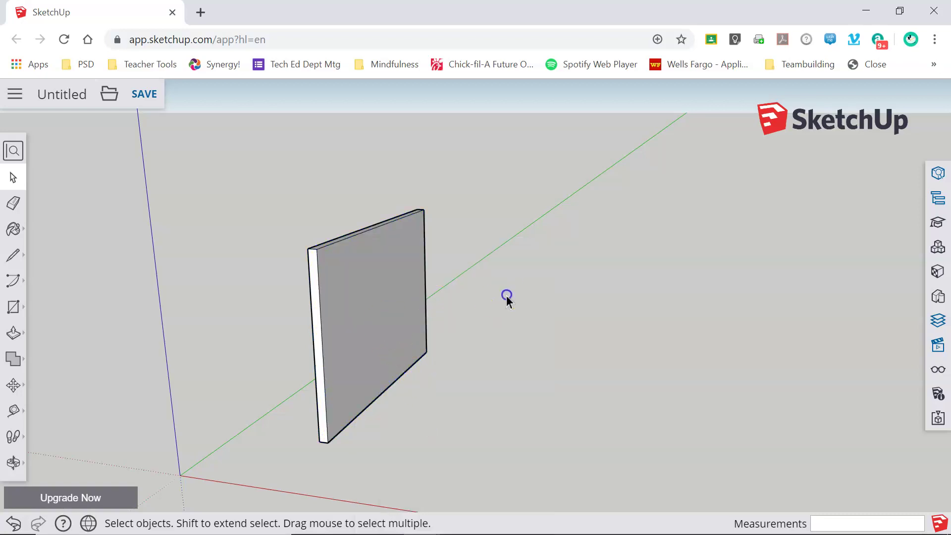
Reselect the grouped board and orbit around it to check it, then deselect.
click(358, 277)
click(529, 272)
middle_drag(489, 281, 396, 307)
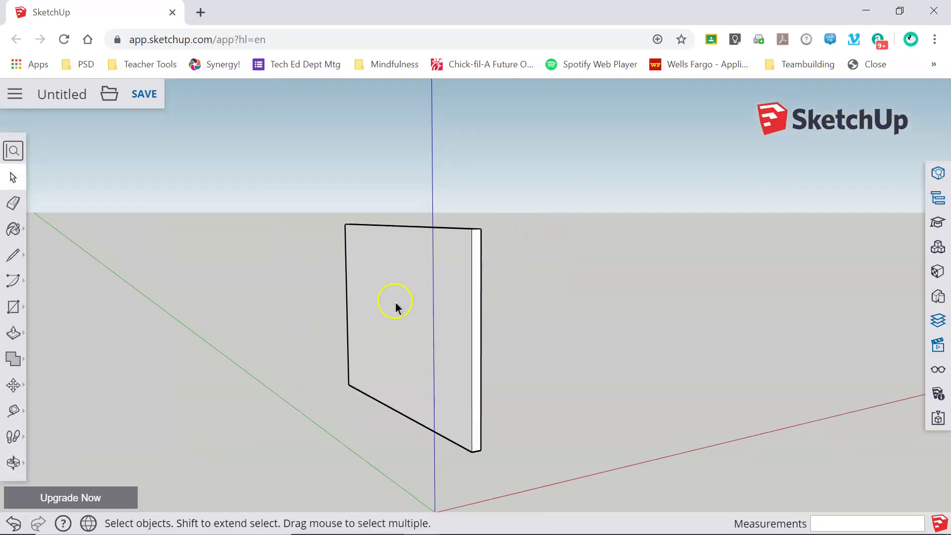
click(397, 307)
middle_drag(471, 268, 339, 277)
click(540, 282)
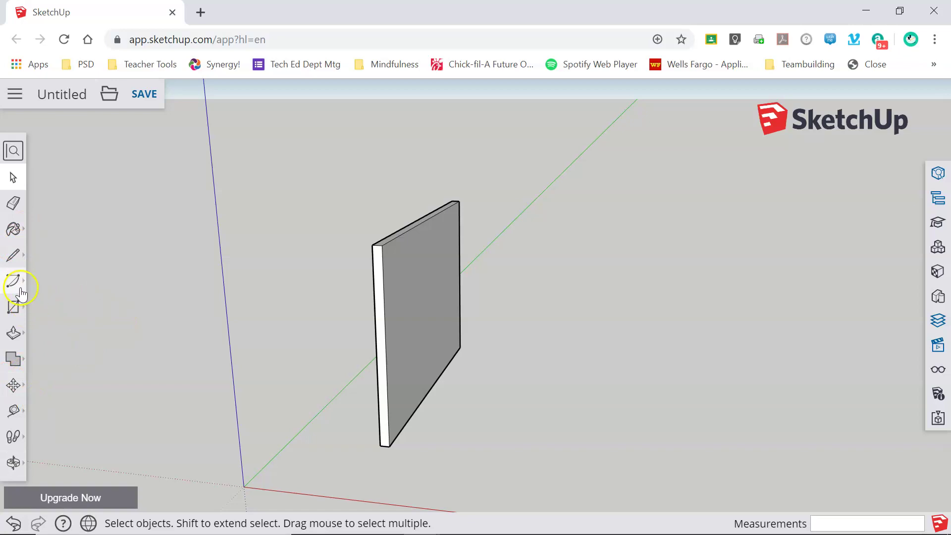
Copy the board group and paste the duplicate to the right of the original.
click(428, 264)
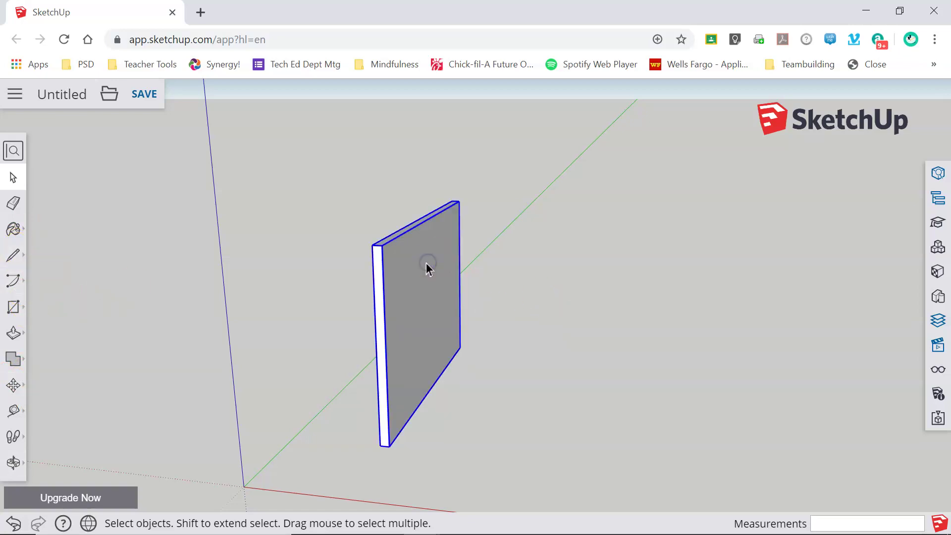
right_click(425, 263)
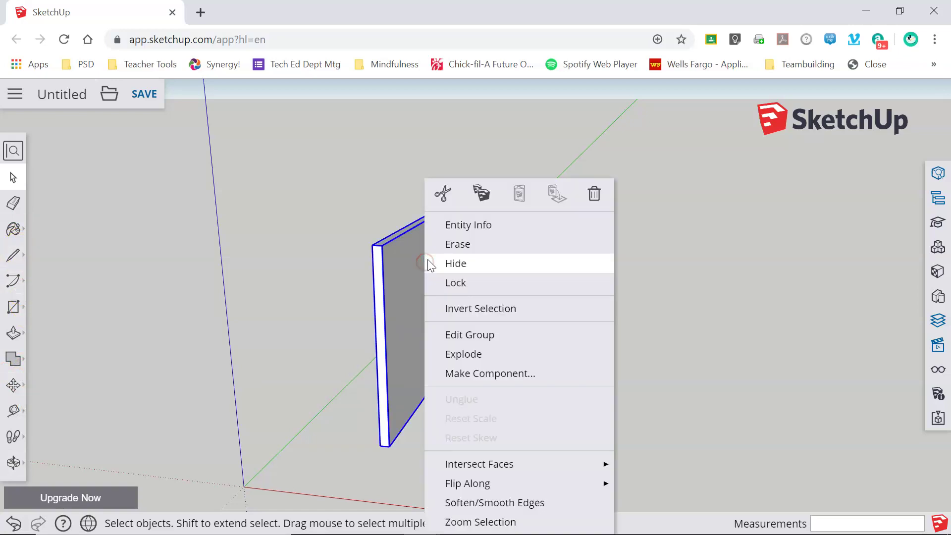
click(479, 195)
click(543, 244)
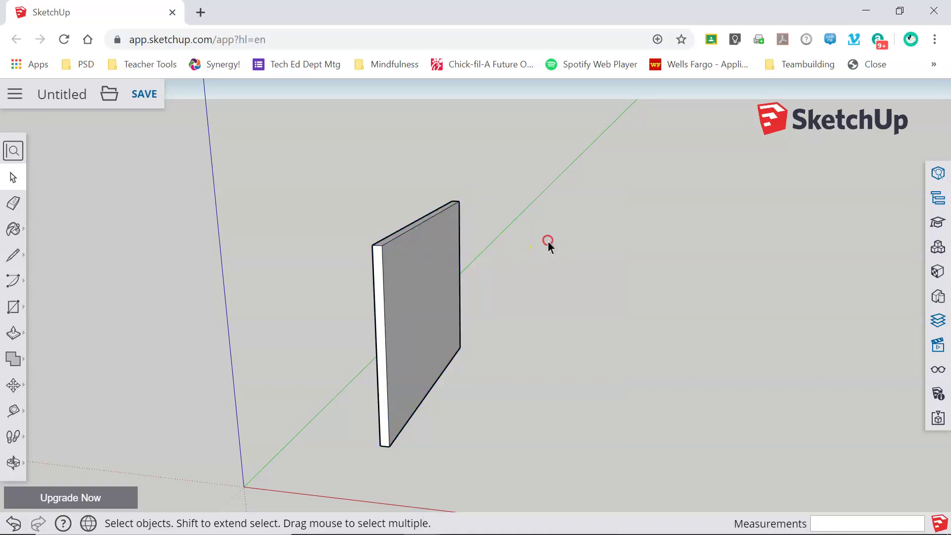
right_click(547, 244)
click(630, 263)
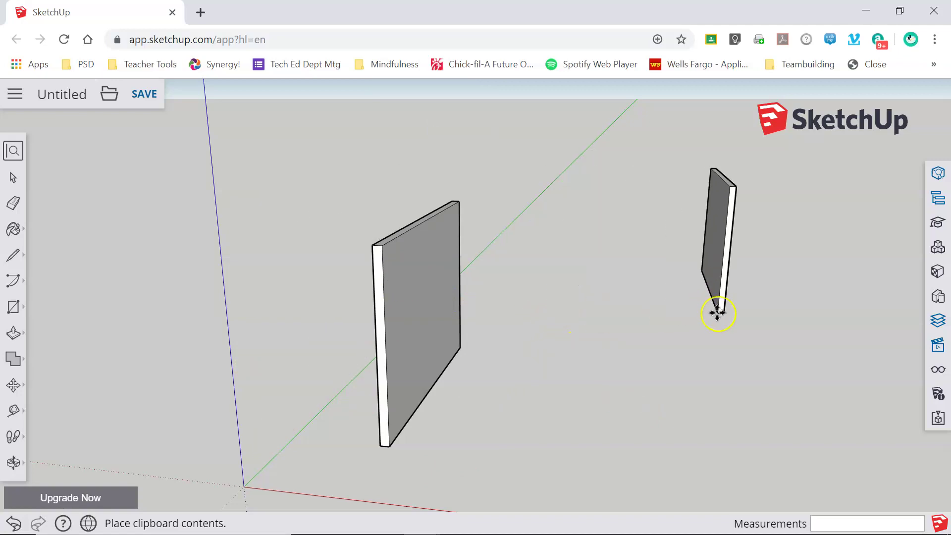
click(717, 313)
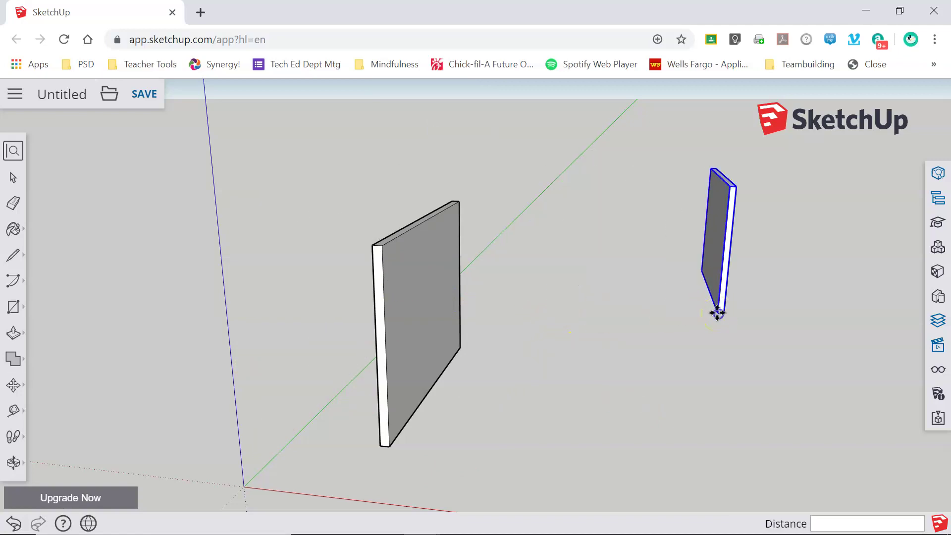
Move-copy the board 5 inches along the red axis using Ctrl.
click(409, 289)
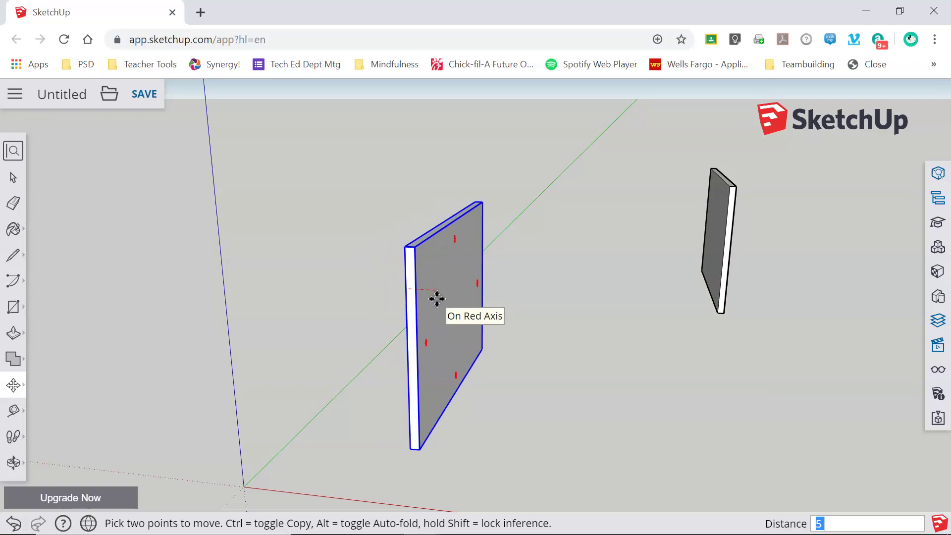
key(ctrl)
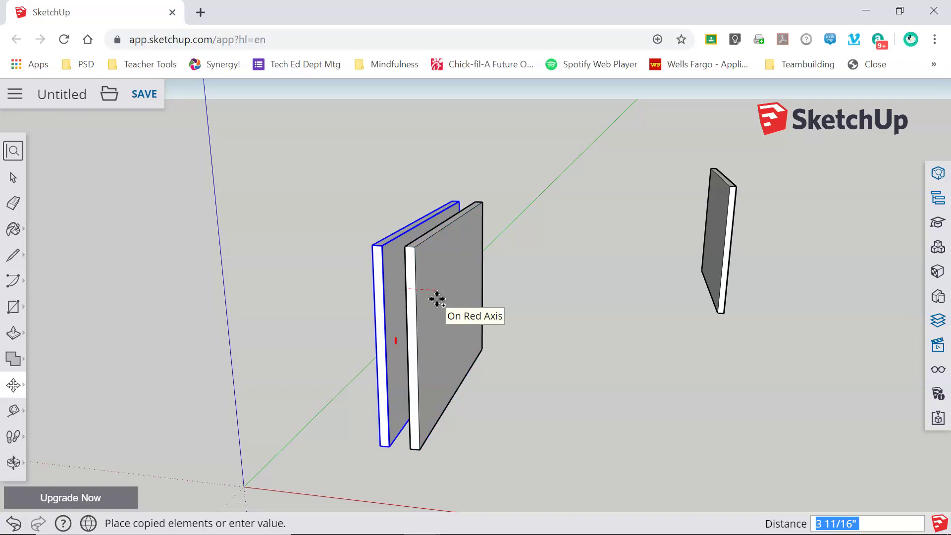
drag(437, 299, 610, 296)
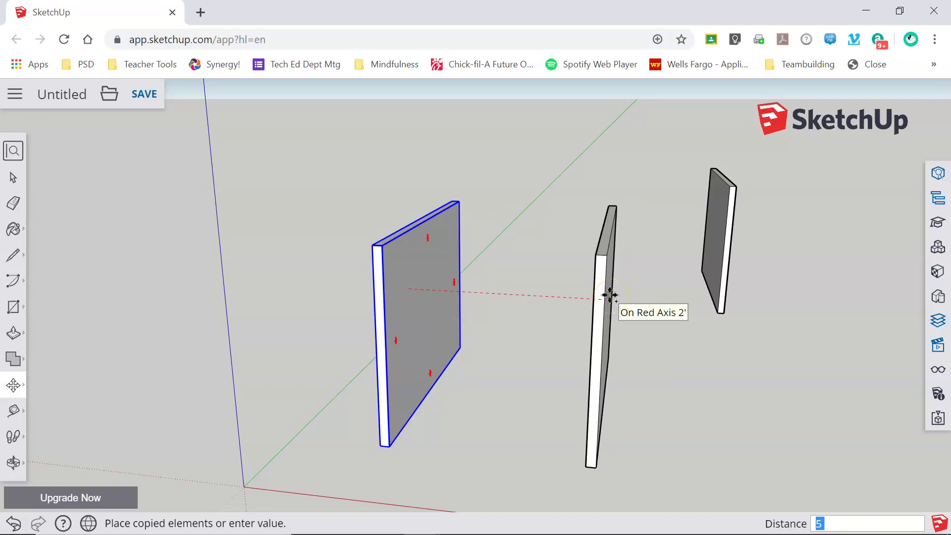
key(Return)
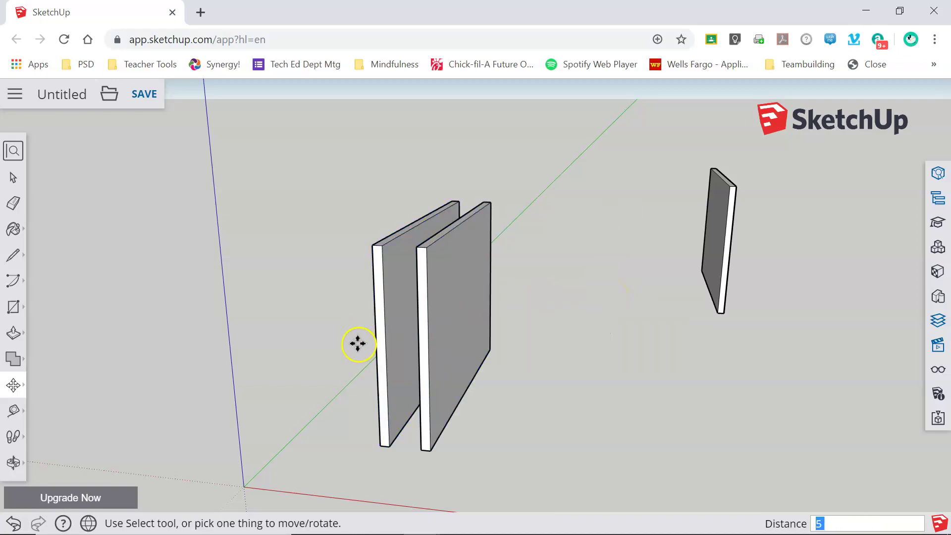
key(o)
drag(356, 342, 391, 393)
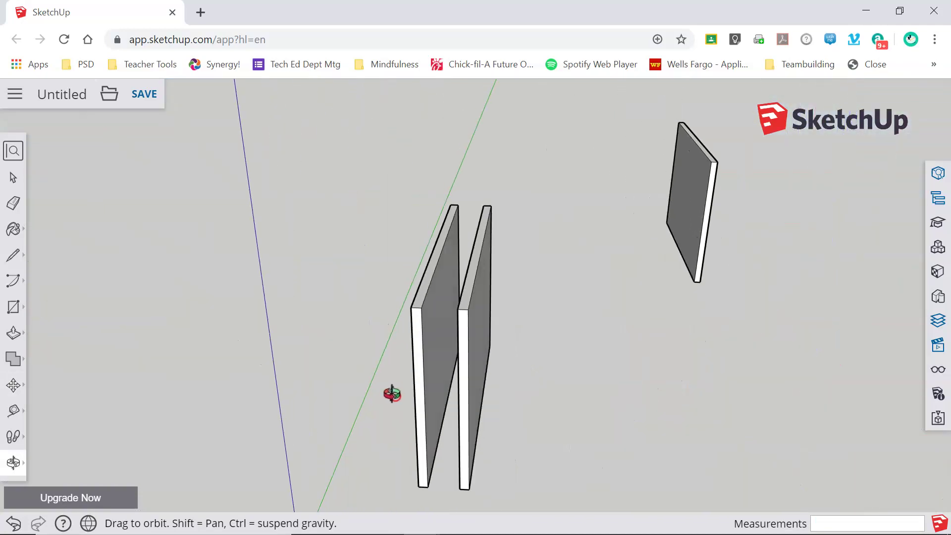
key(m)
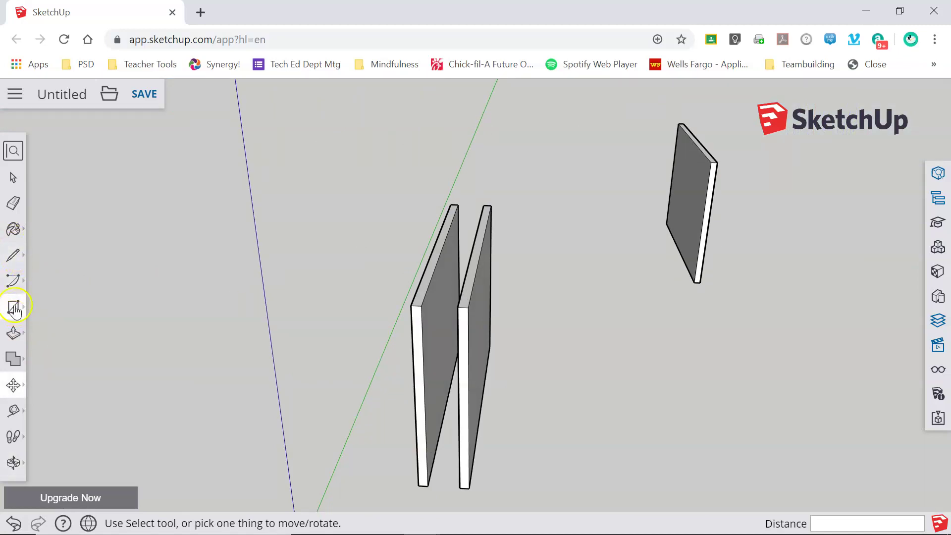
Tape-measure the gap from the first board to the second, confirming 5 inches.
click(15, 414)
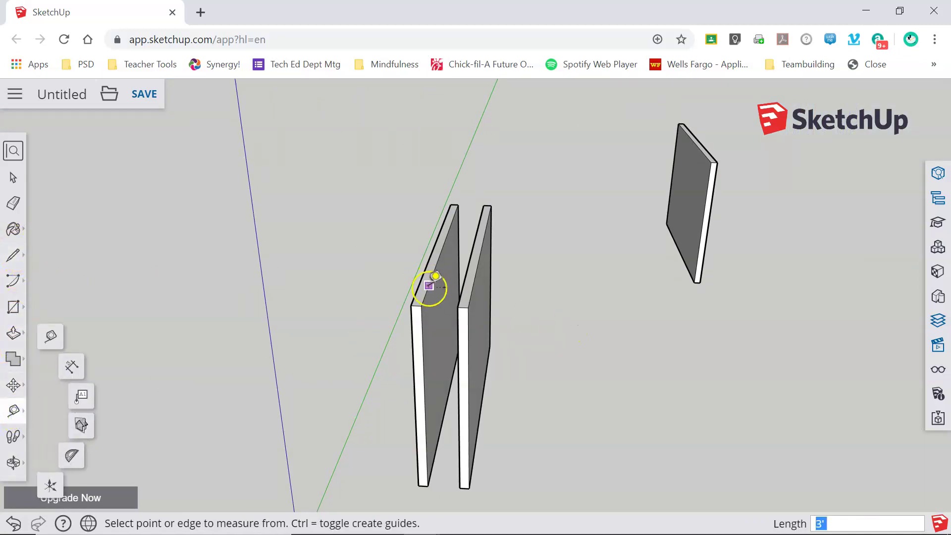
click(421, 306)
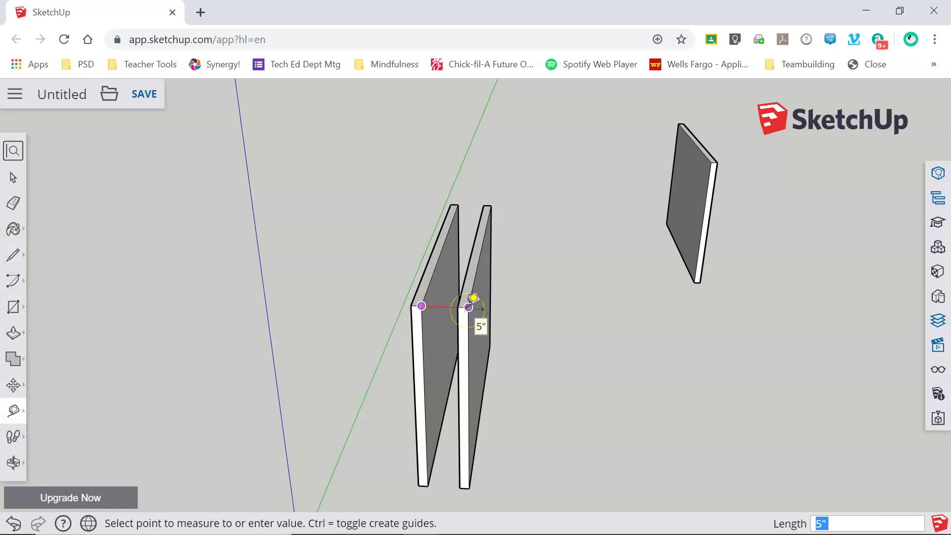
click(469, 308)
click(421, 306)
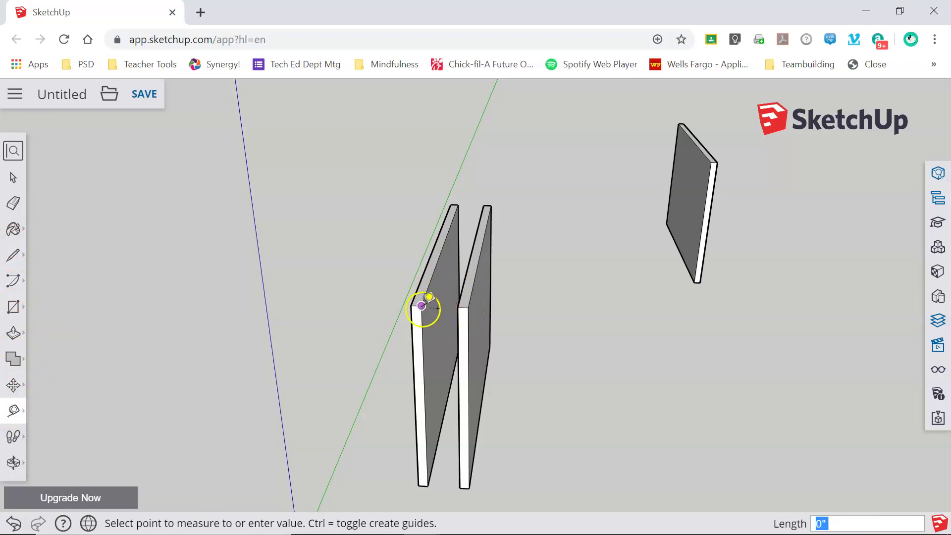
scroll(421, 306, up, 5)
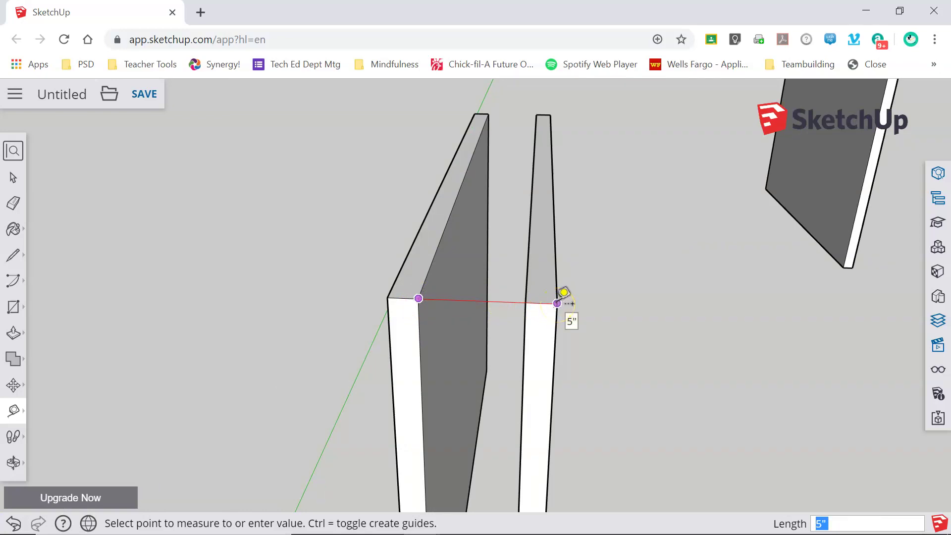
click(513, 301)
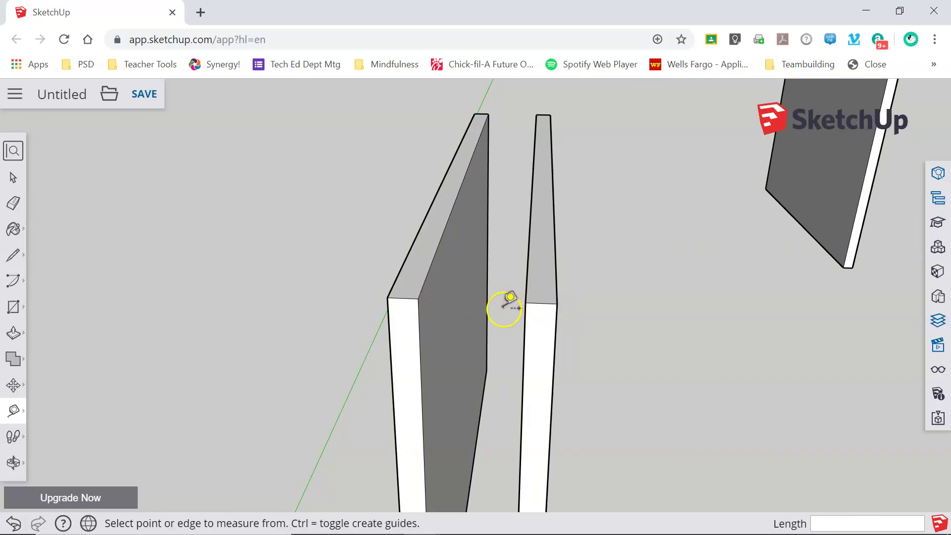
Measure 6 1/8 inches from the first board's outer corner, then orbit to view both boards.
click(388, 297)
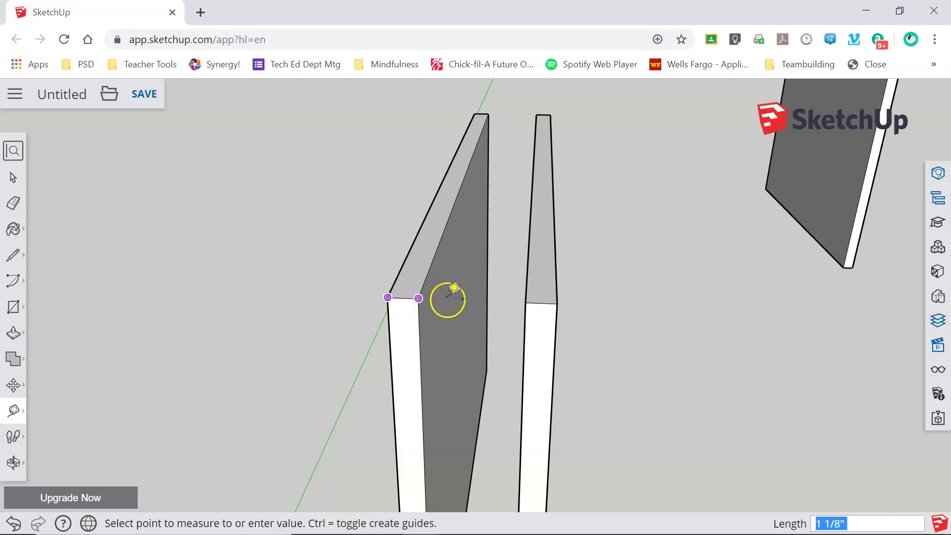
click(557, 303)
scroll(314, 272, down, 3)
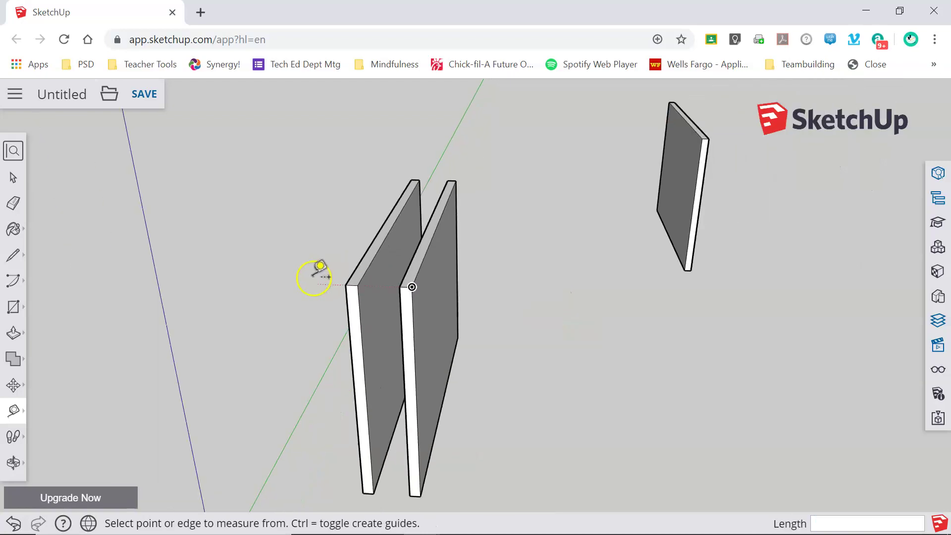
middle_drag(315, 272, 257, 310)
middle_drag(337, 347, 177, 241)
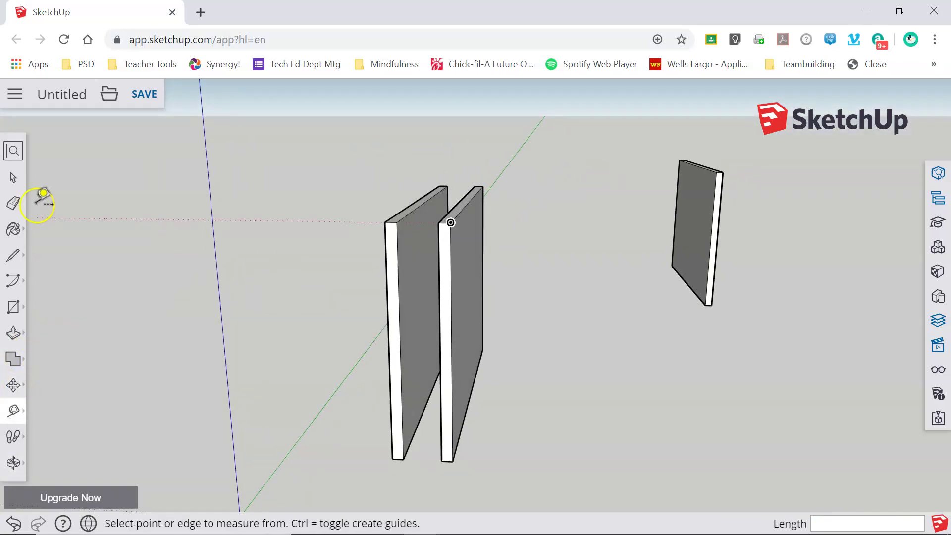
Box-select both boards and Ctrl-copy the pair further along the red axis.
click(11, 181)
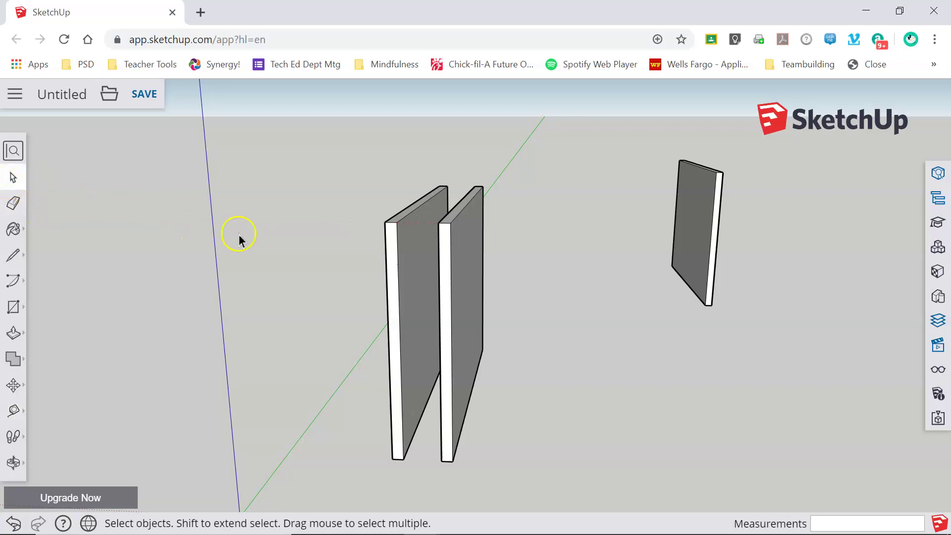
click(402, 263)
drag(580, 138, 259, 502)
click(13, 385)
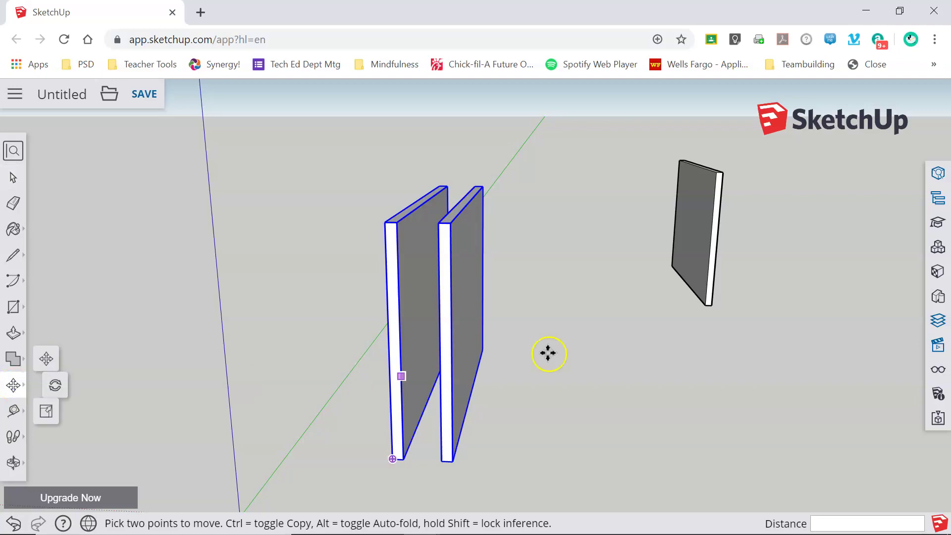
click(449, 308)
key(ctrl)
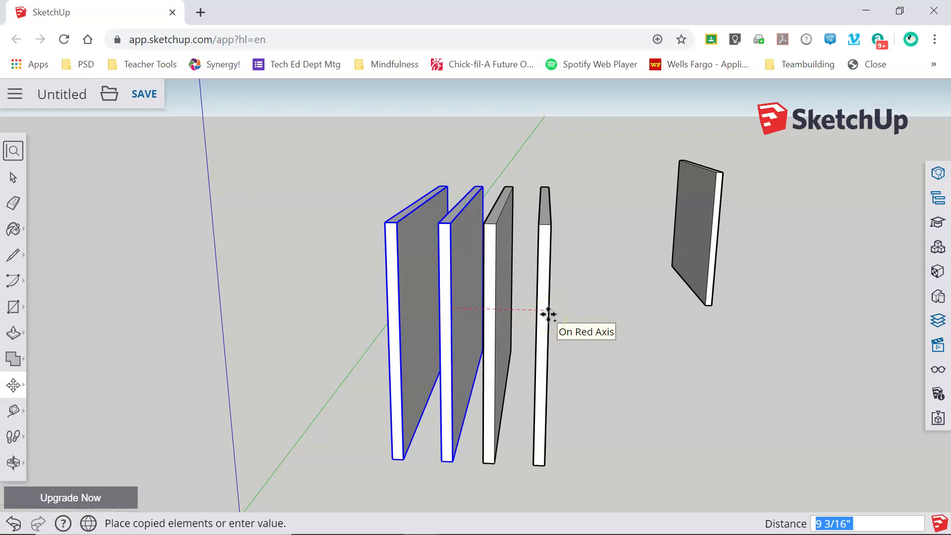
click(598, 312)
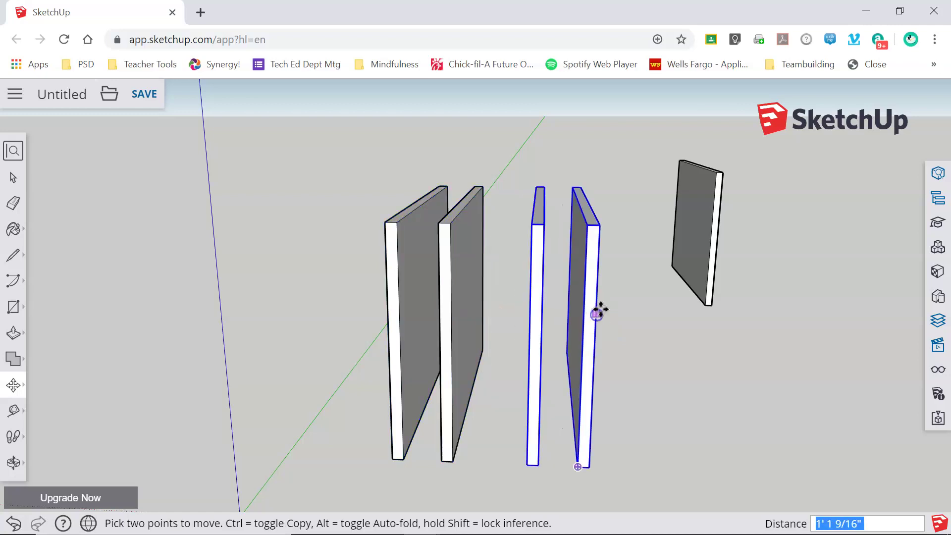
Cancel the accidental extra move and box-select all four boards.
click(641, 160)
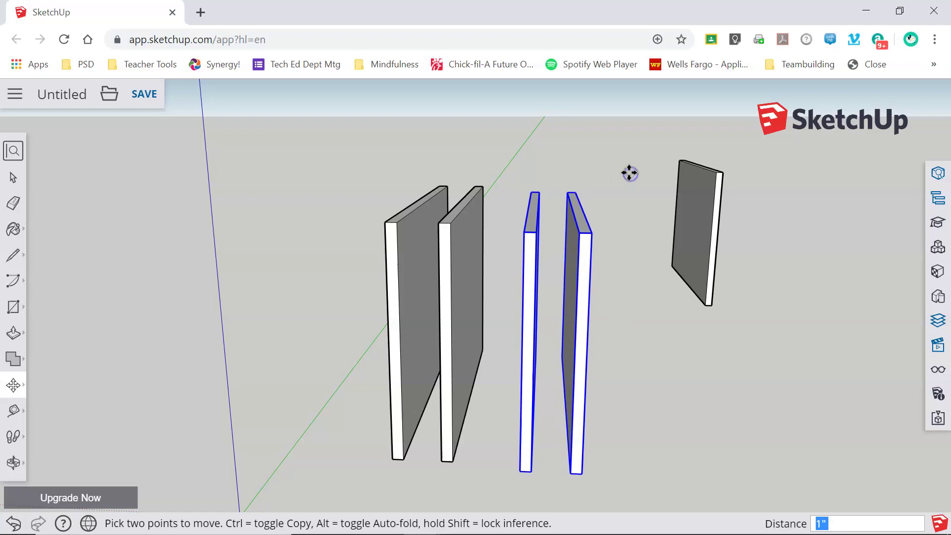
key(Escape)
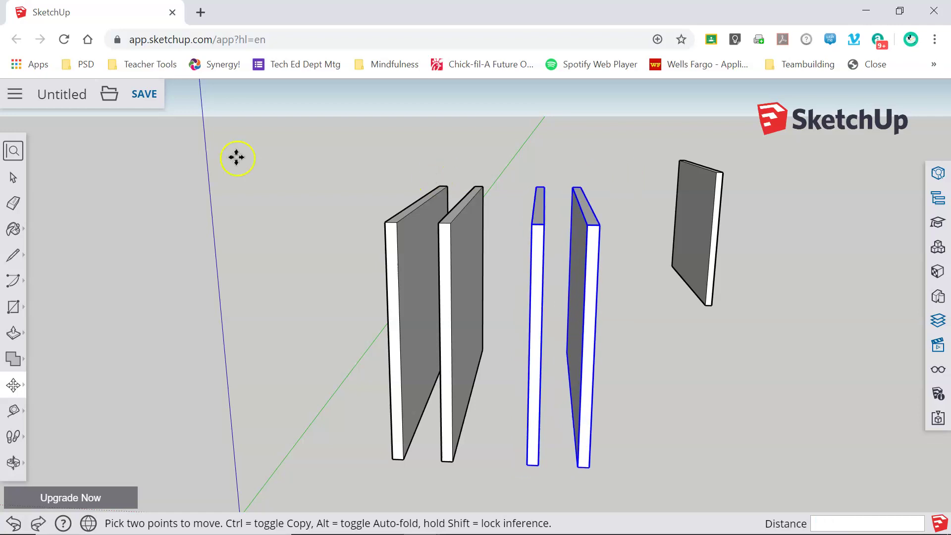
click(13, 178)
drag(195, 114, 636, 485)
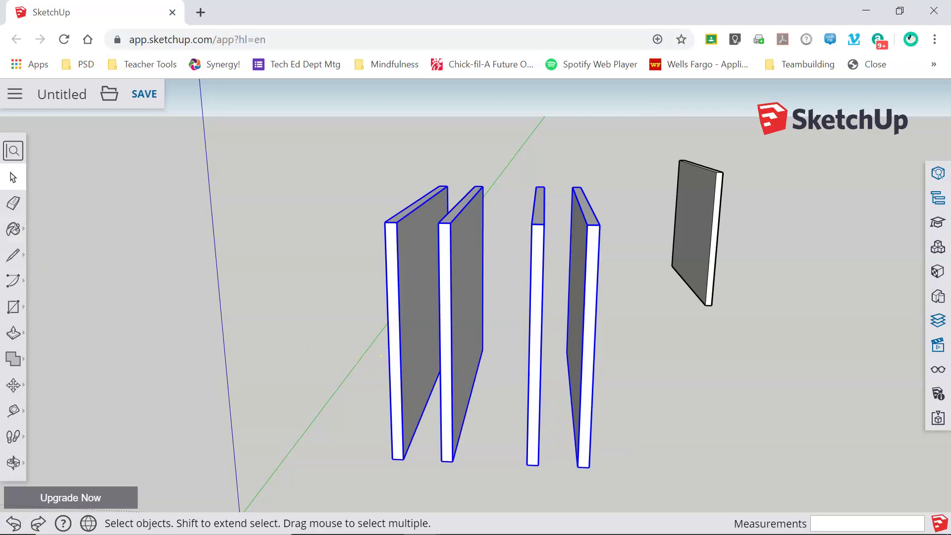
Ctrl-copy the four selected boards further along the red axis to make eight, then zoom out.
key(m)
click(443, 301)
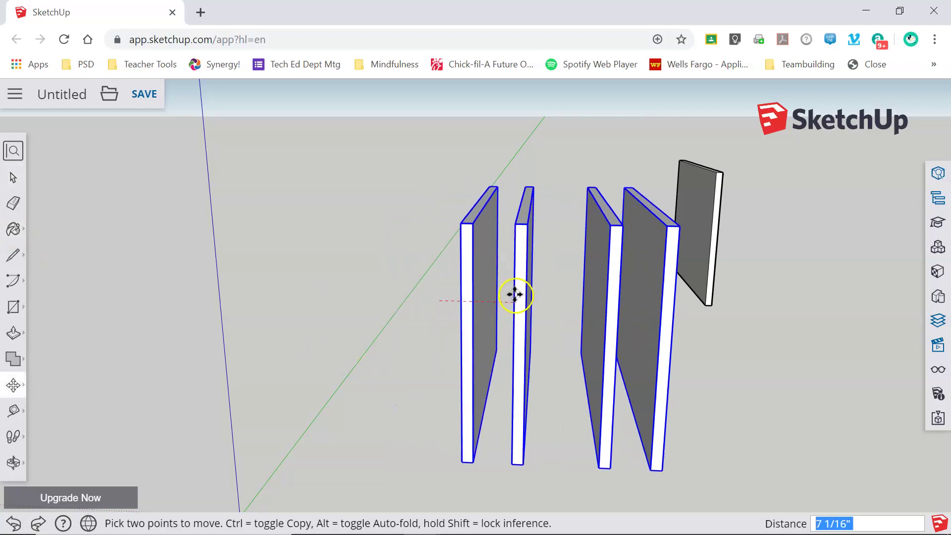
key(ctrl)
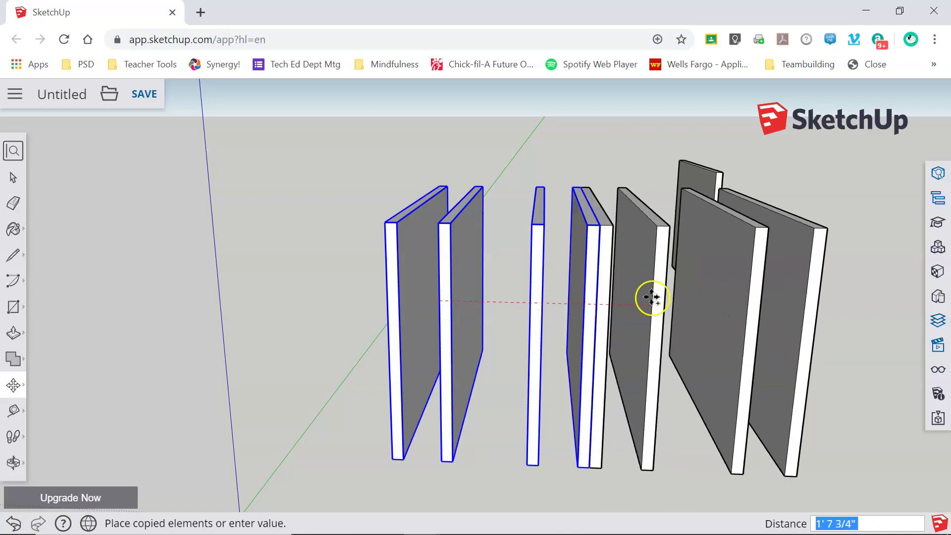
click(758, 309)
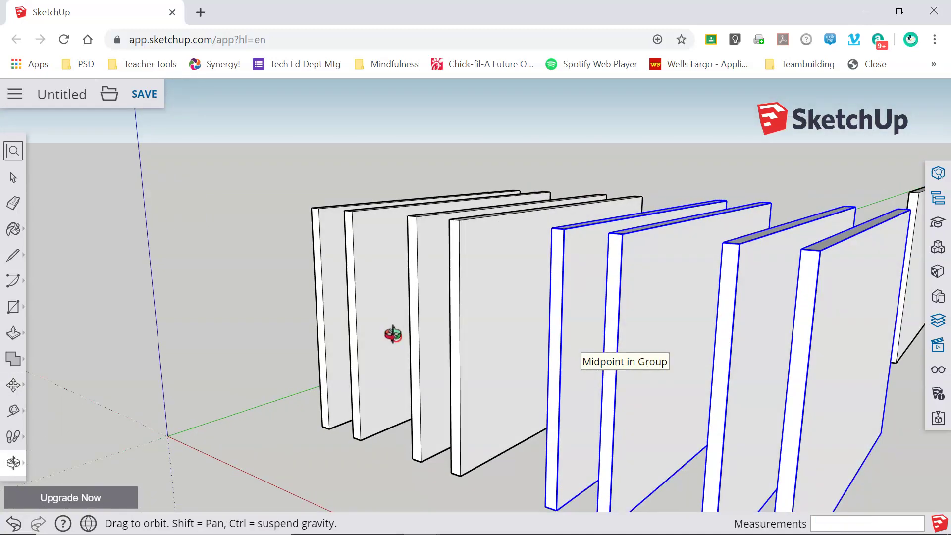
scroll(264, 277, down, 5)
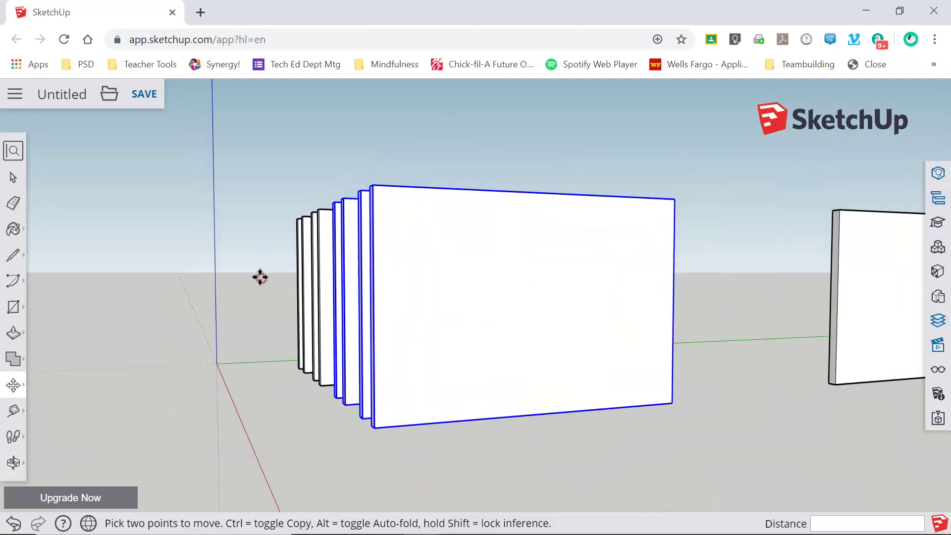